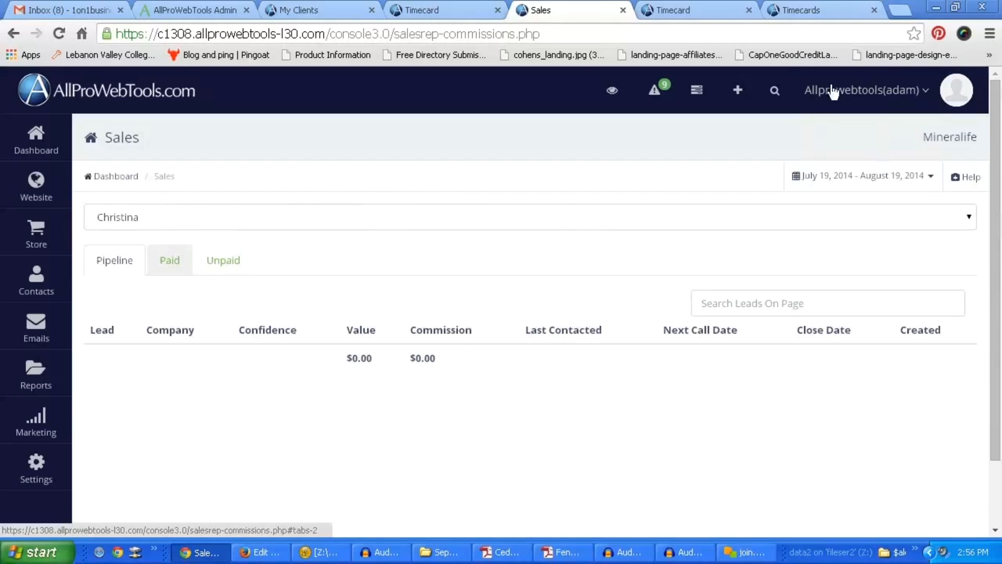
- Search for "dean" and open the first matching contact's record
left_click(774, 90)
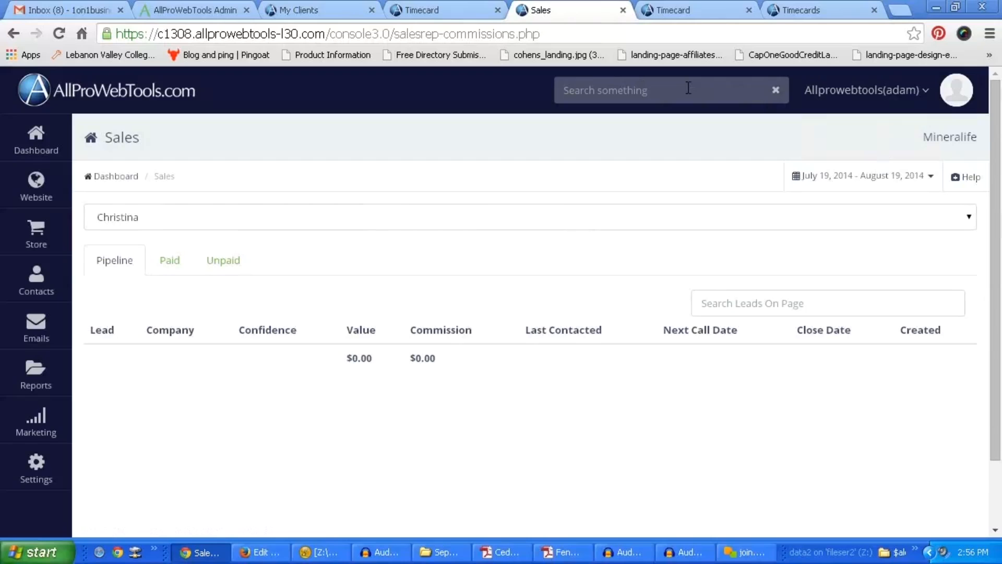
type("dean")
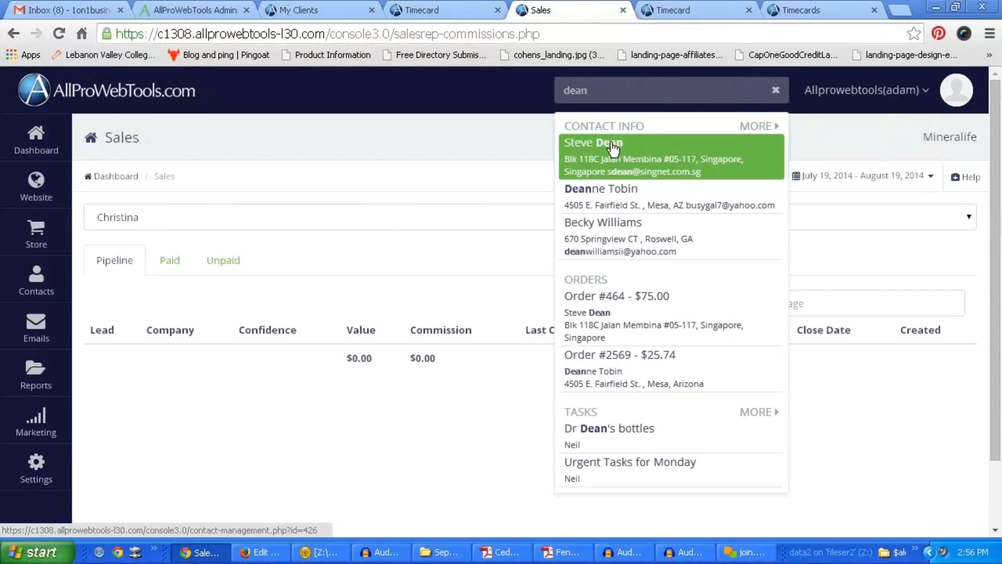
left_click(593, 150)
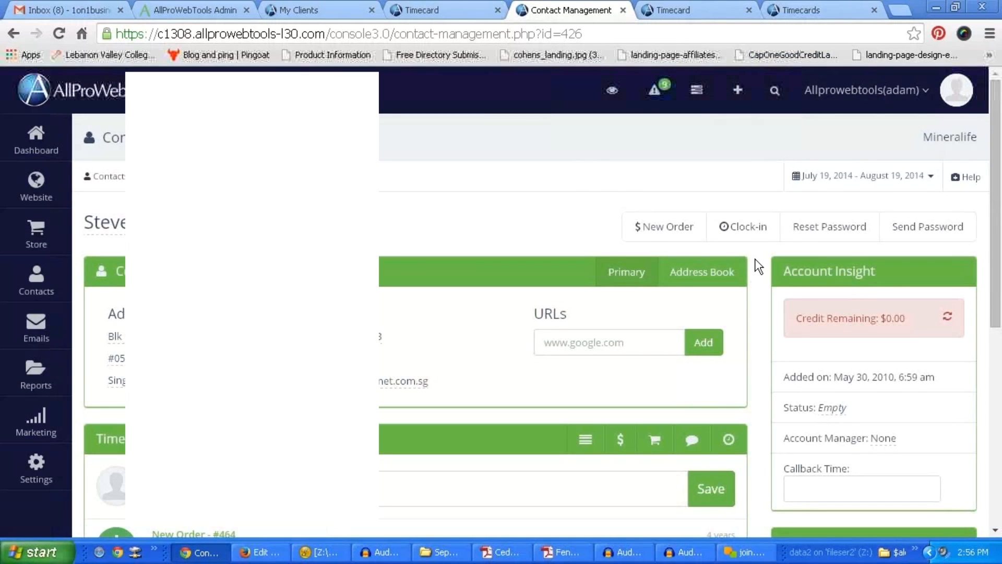
- Assign the last person in the list of reps as the contact's account manager and save it
scroll(759, 267, "down", 2)
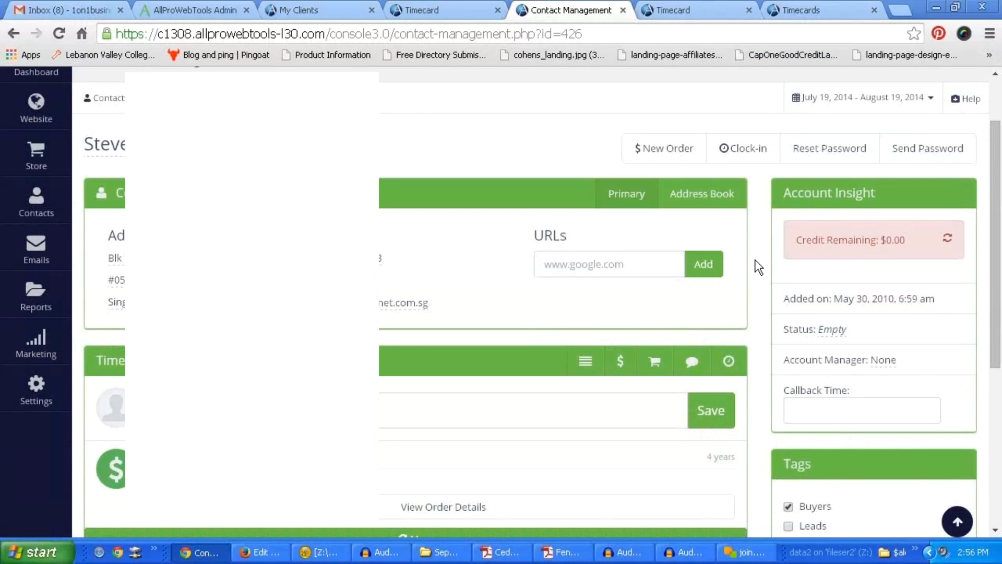
scroll(759, 267, "down", 1)
scroll(763, 272, "up", 1)
scroll(756, 187, "down", 1)
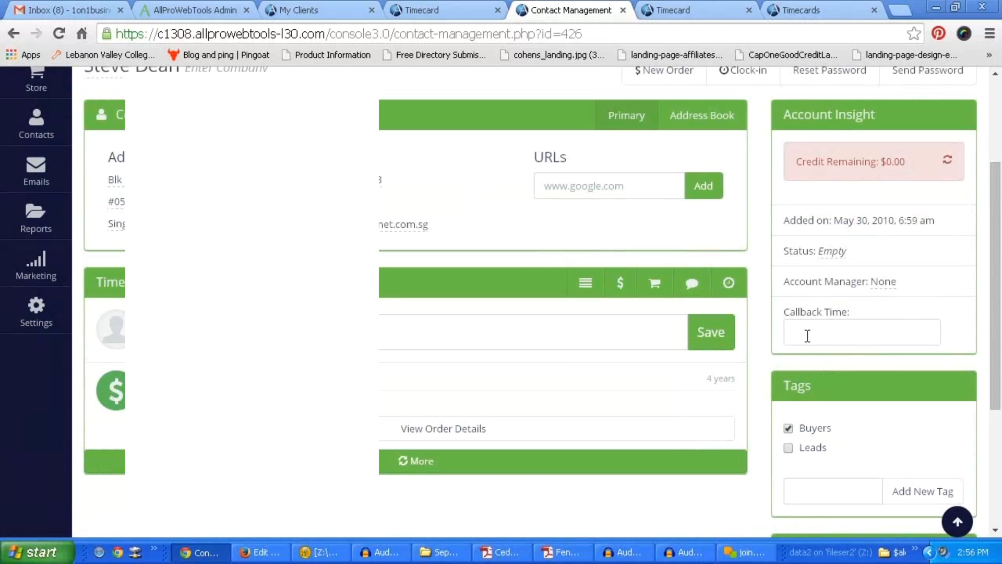
scroll(827, 334, "up", 1)
left_click(887, 358)
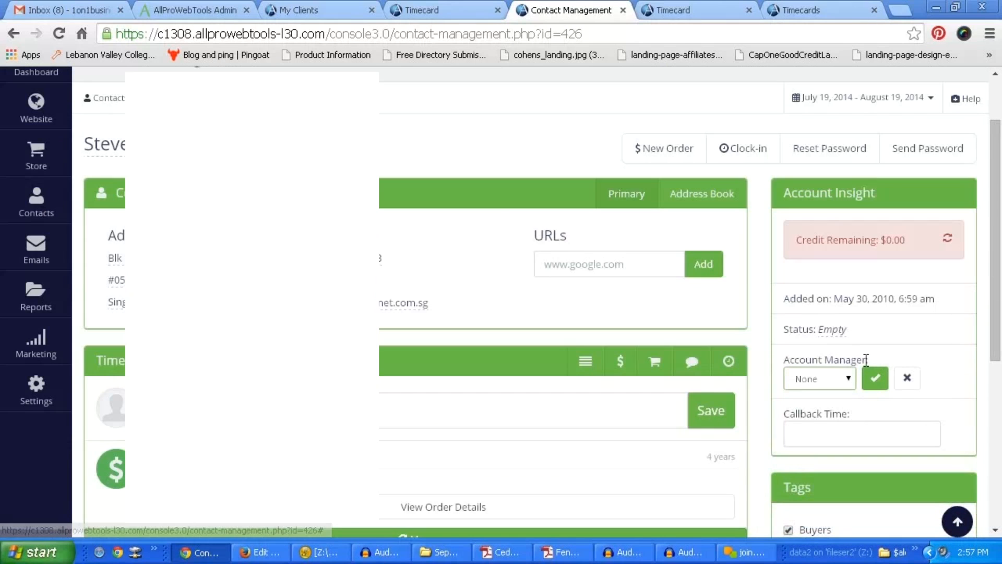
left_click_drag(800, 360, 840, 359)
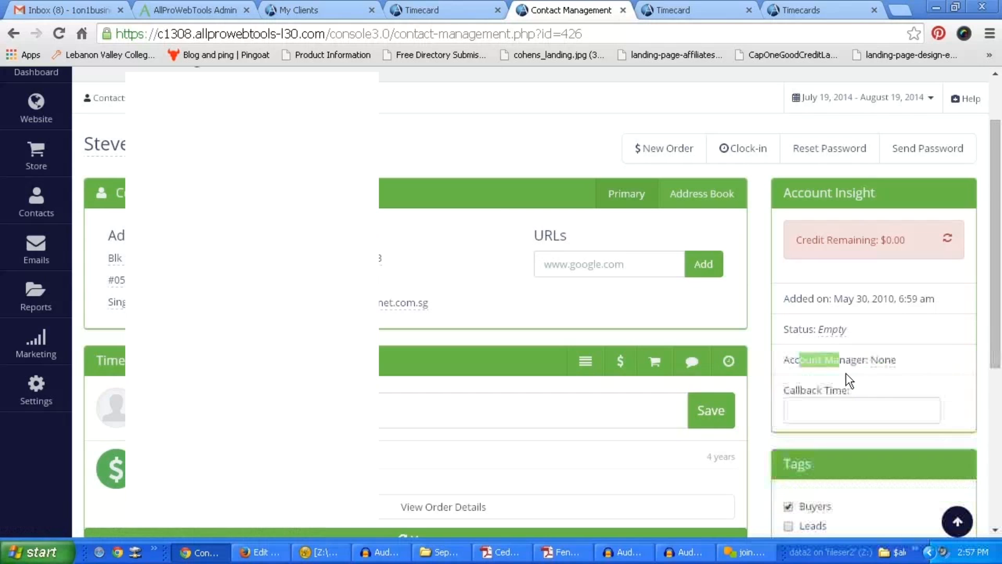
left_click(877, 359)
left_click(841, 377)
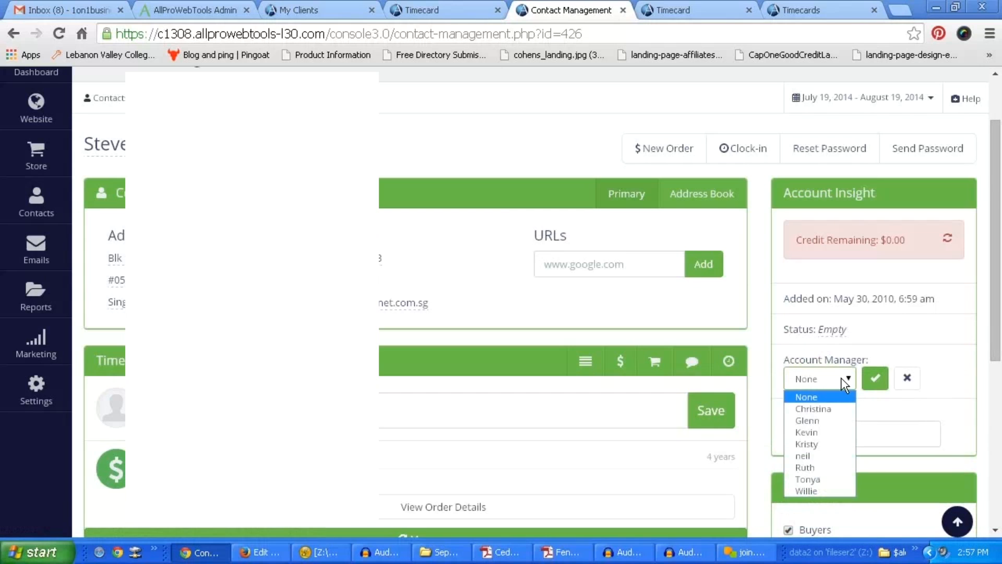
left_click(818, 490)
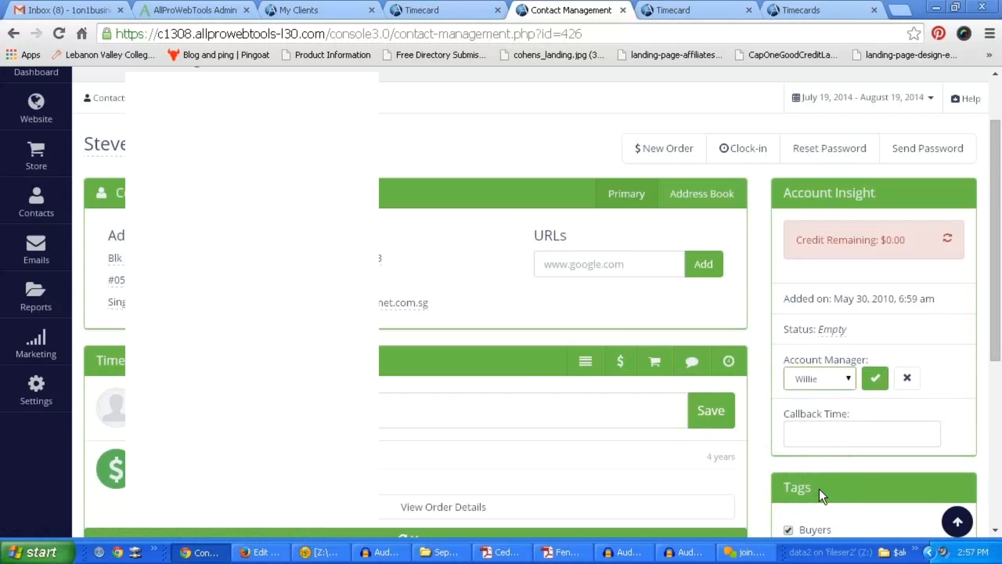
left_click(877, 382)
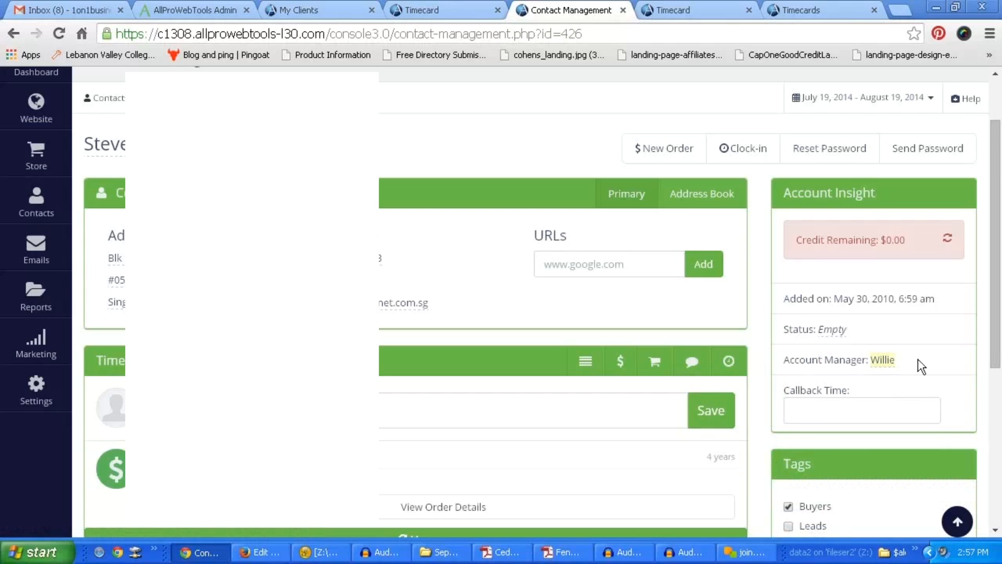
- Set the contact's callback time to 08-22-2014 5:00 PM
scroll(934, 356, "down", 2)
left_click(834, 331)
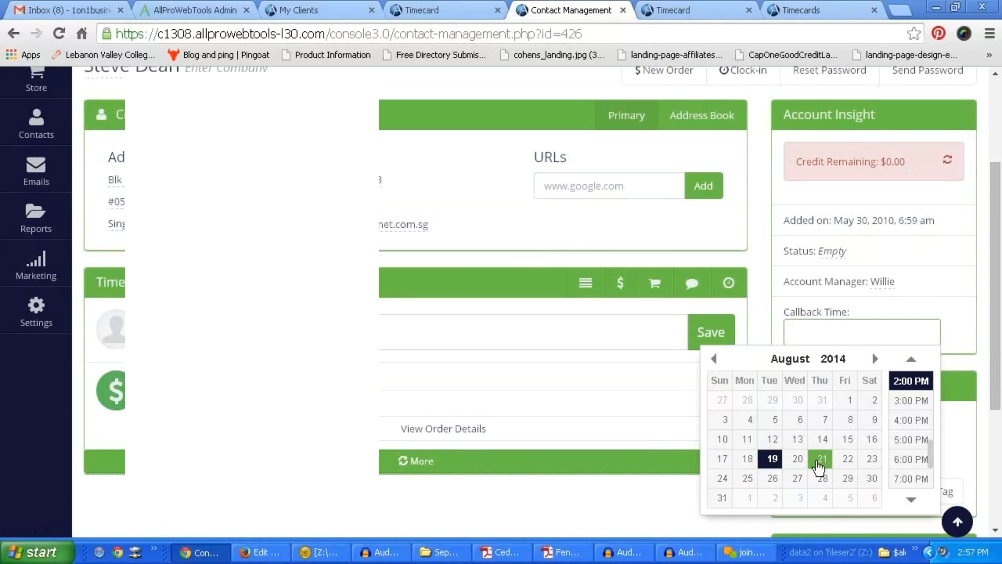
left_click(844, 460)
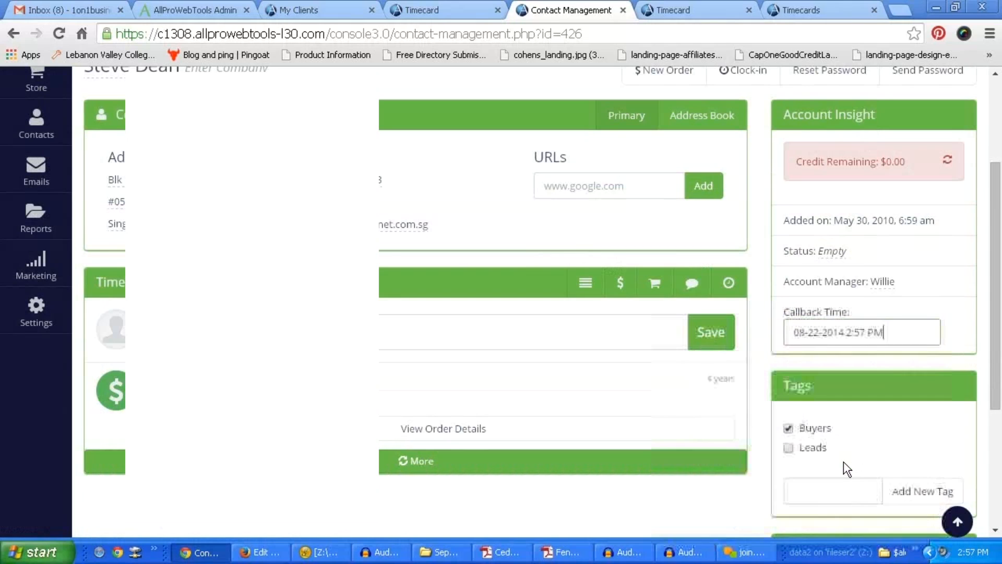
left_click(886, 338)
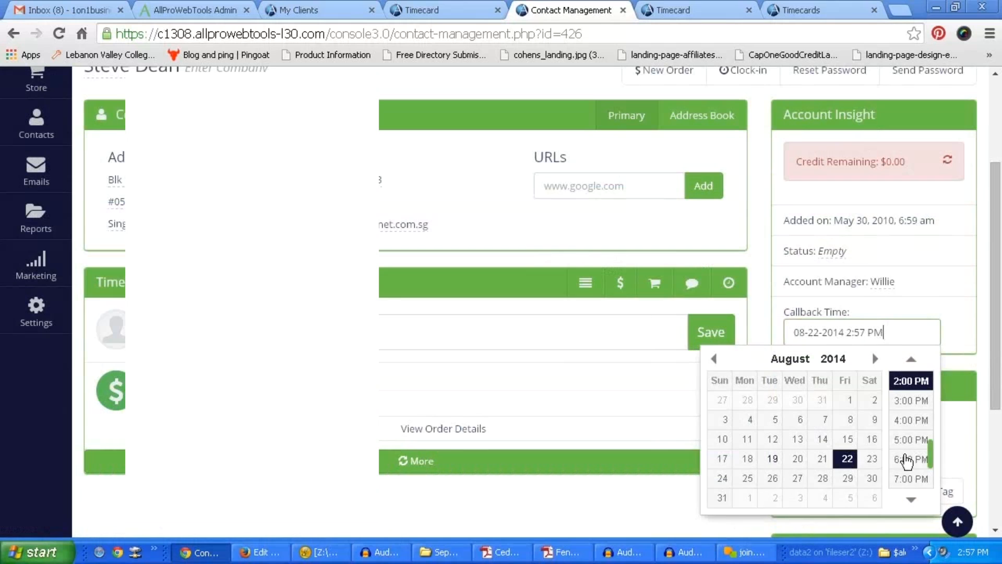
left_click(903, 442)
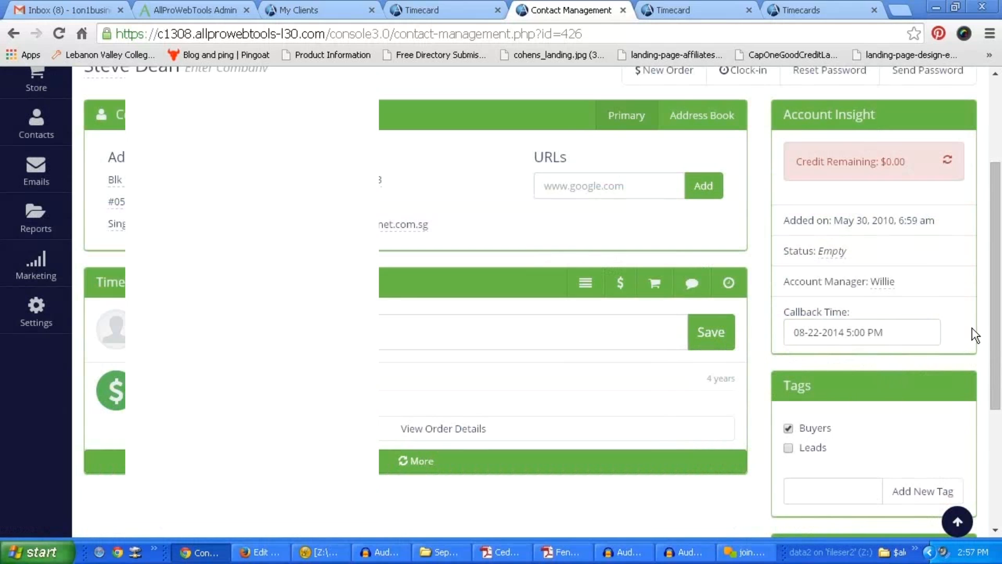
scroll(972, 325, "down", 4)
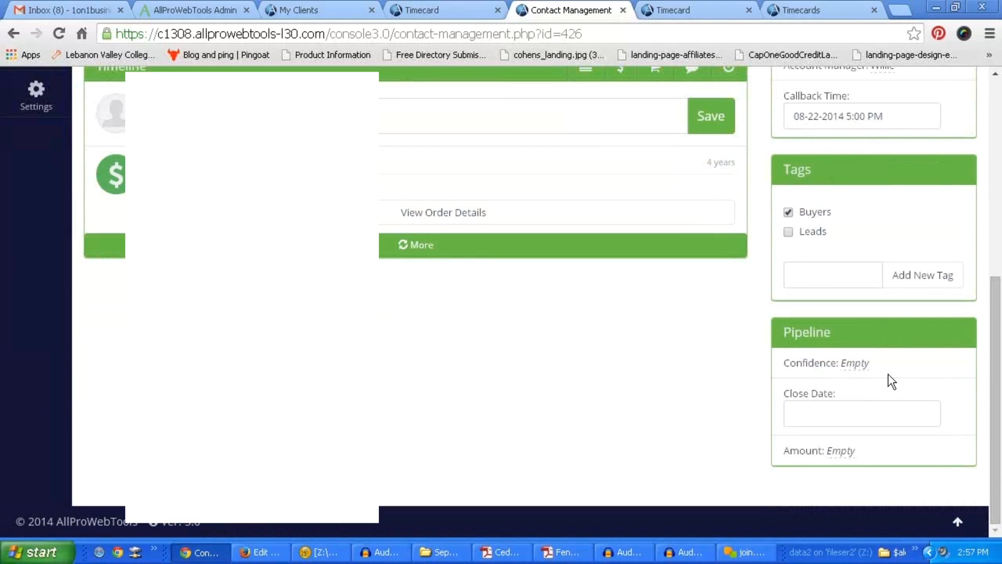
left_click(851, 366)
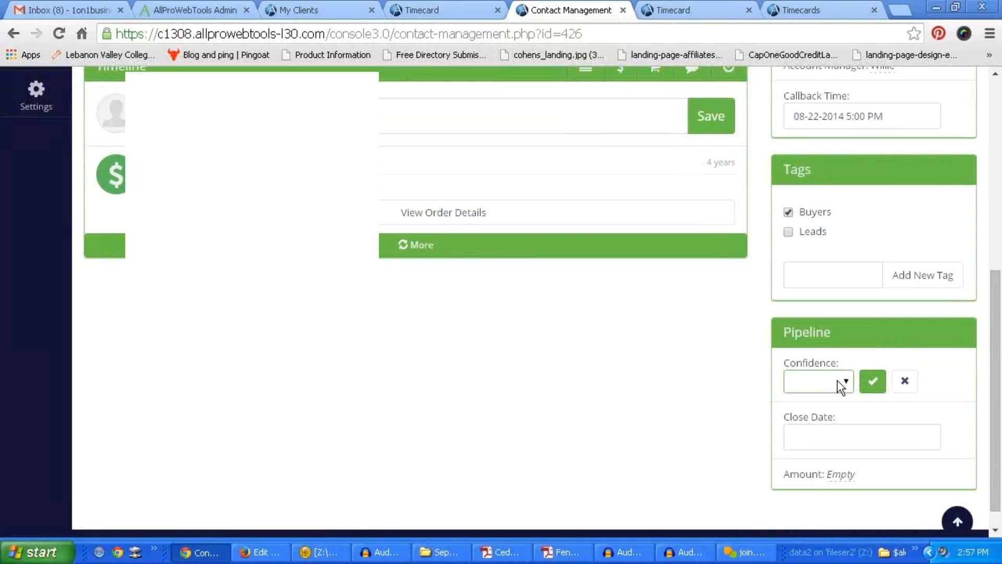
left_click(837, 381)
left_click(816, 402)
left_click(938, 385)
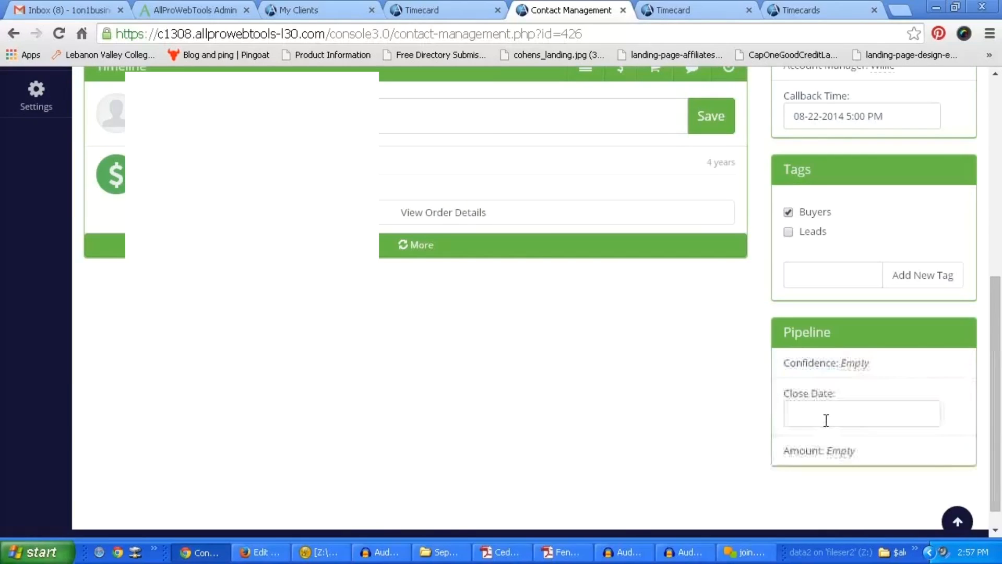
- Set the contact's pipeline amount to 100 and the close date to 08-22-2014
left_click(842, 451)
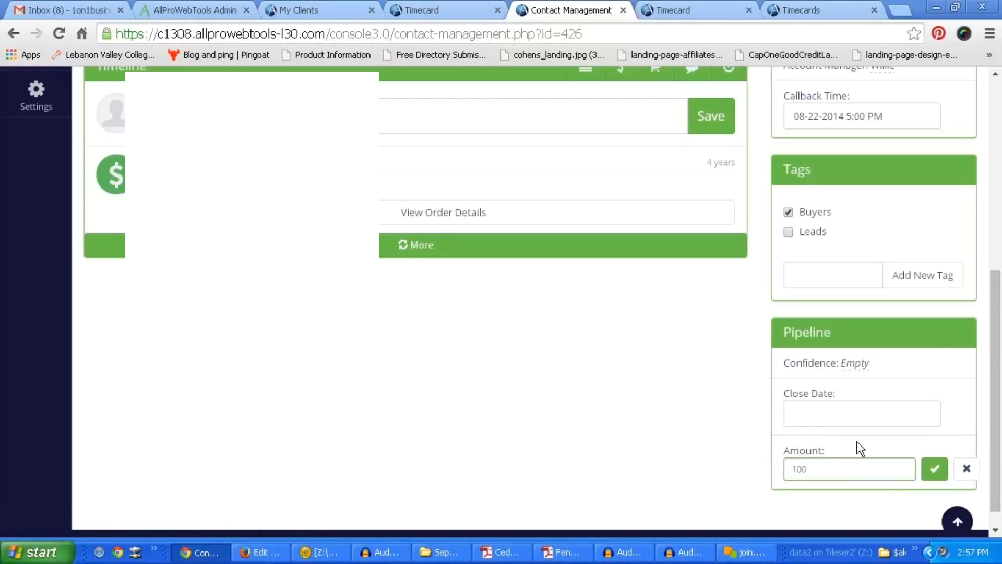
left_click(935, 472)
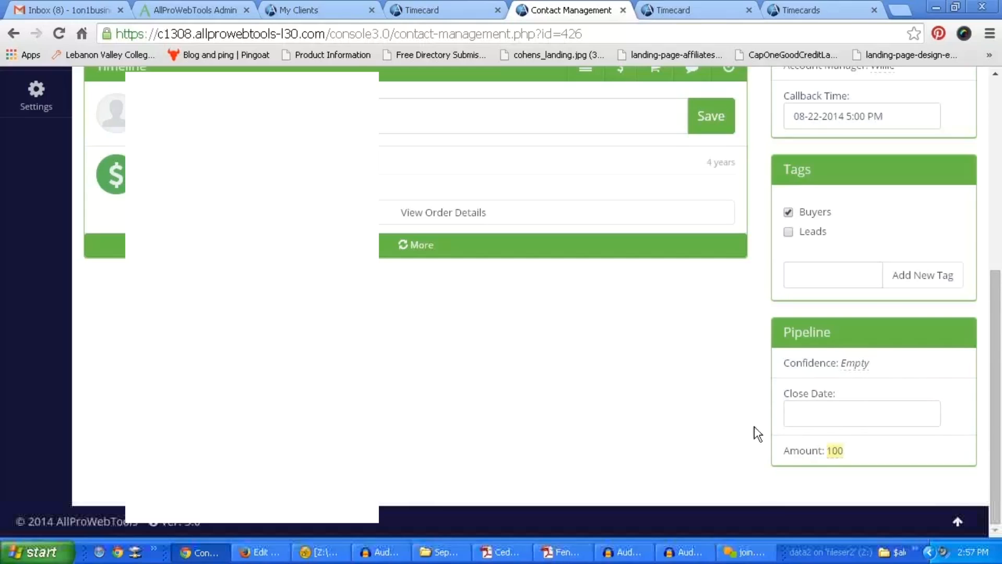
left_click(922, 423)
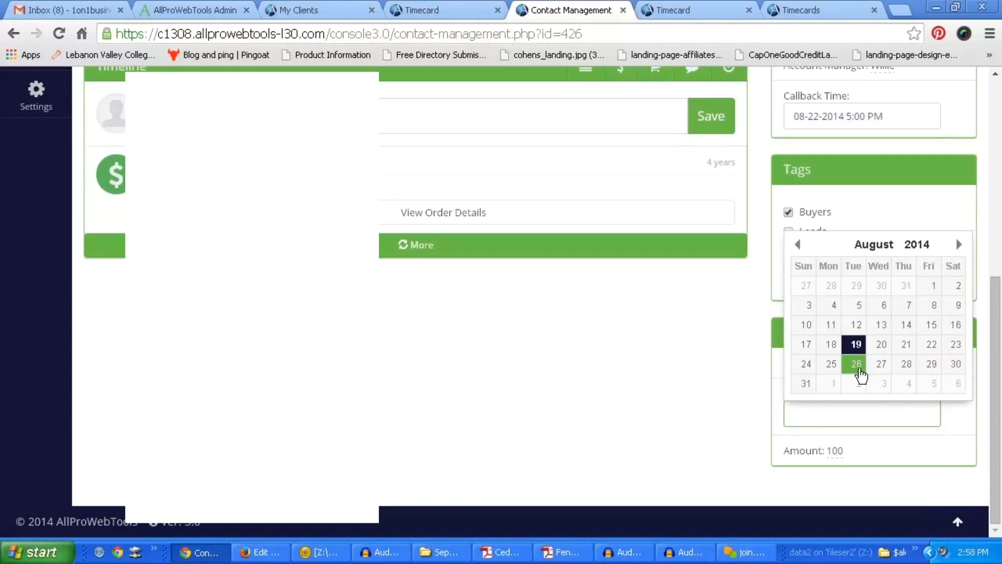
left_click(931, 347)
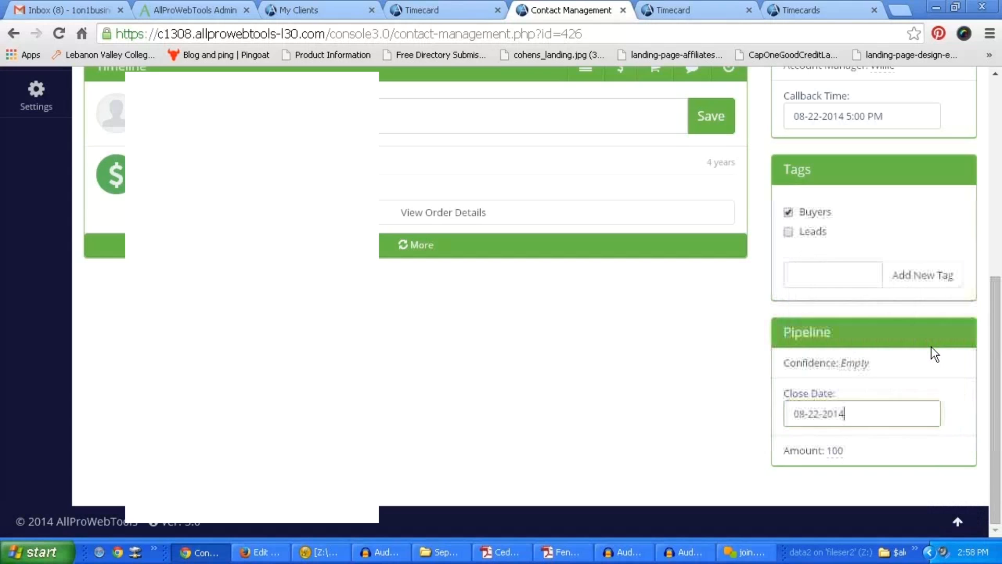
- Set the contact's pipeline confidence to High and save it
scroll(722, 442, "up", 2)
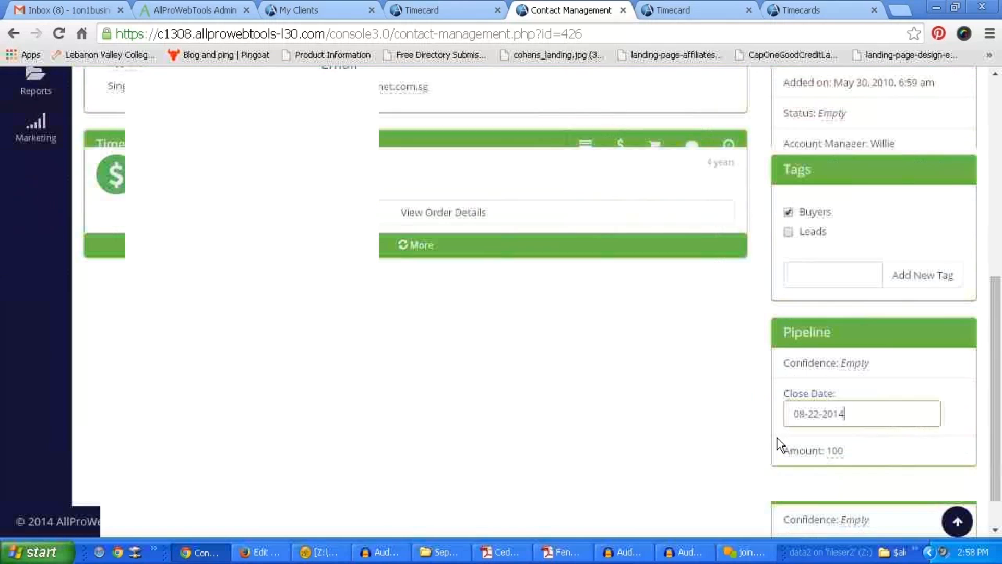
left_click(850, 365)
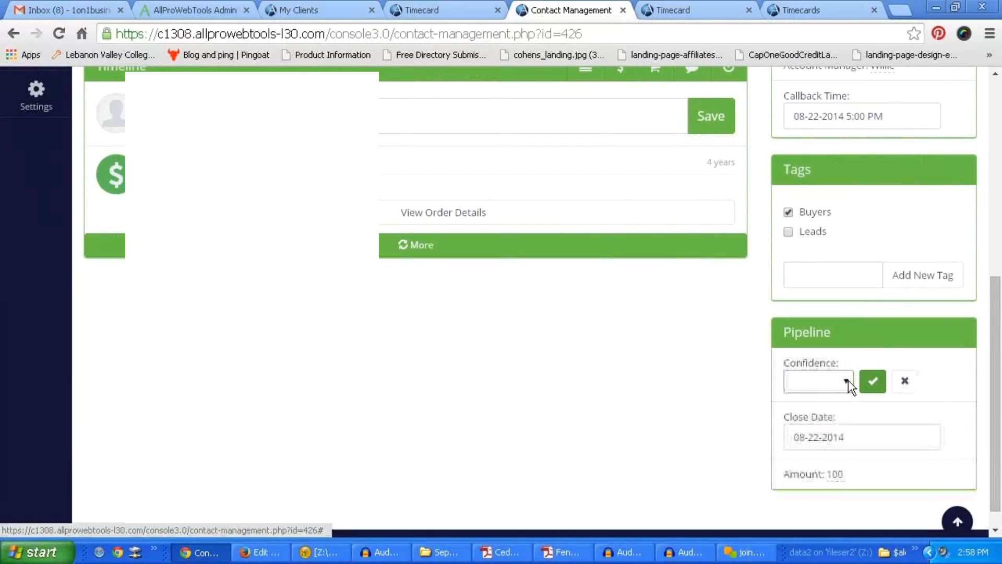
left_click(818, 382)
left_click(814, 399)
left_click(872, 380)
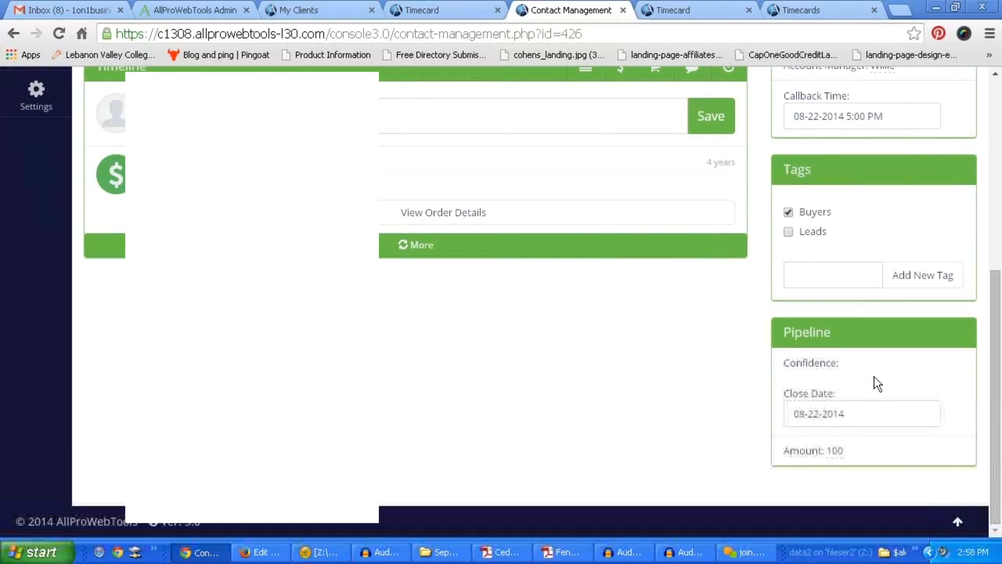
- Go to the Sales page and show the pipeline of the rep assigned as the contact's account manager
scroll(750, 421, "up", 2)
scroll(750, 422, "up", 5)
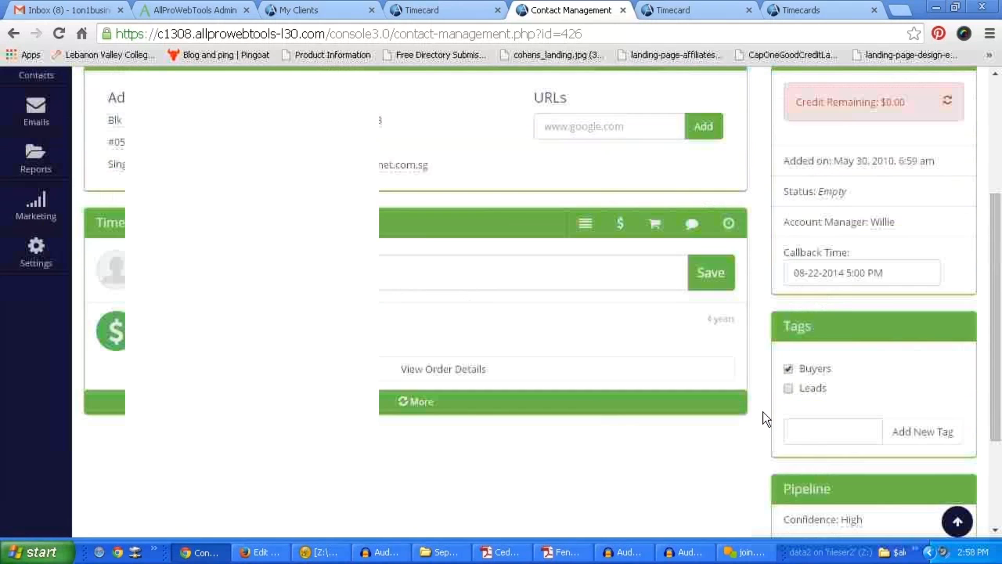
scroll(781, 317, "up", 1)
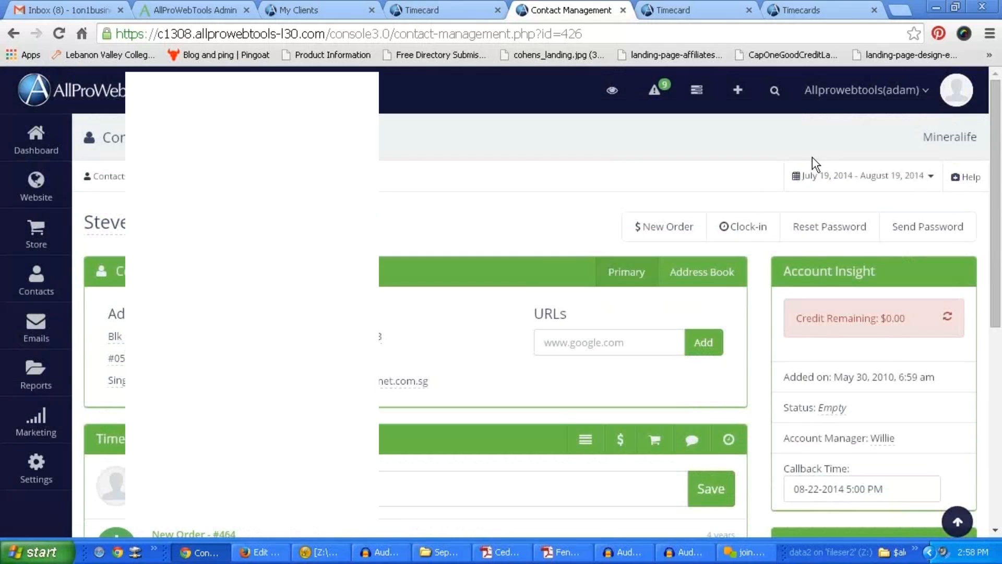
left_click(863, 89)
left_click(879, 205)
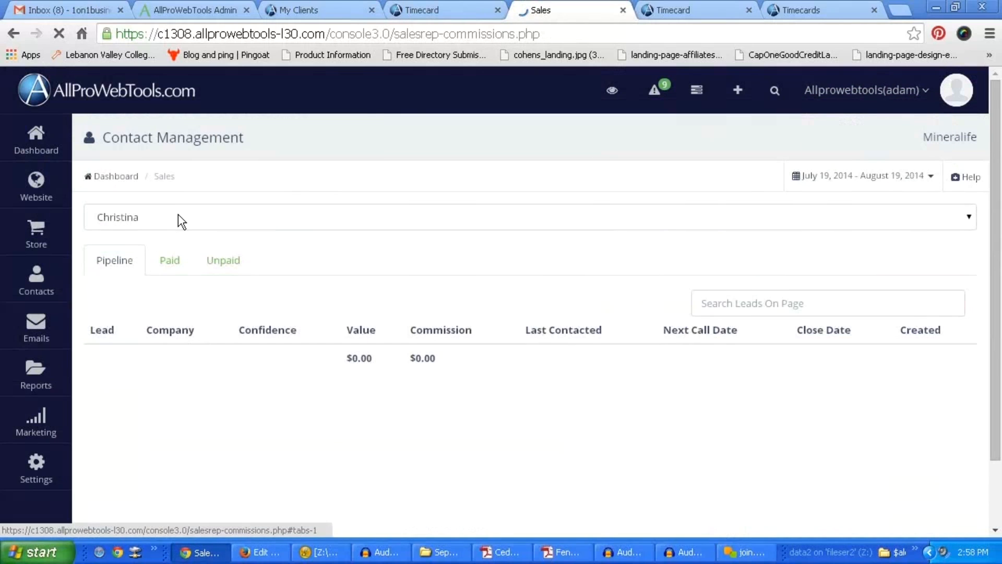
left_click(179, 218)
left_click(128, 334)
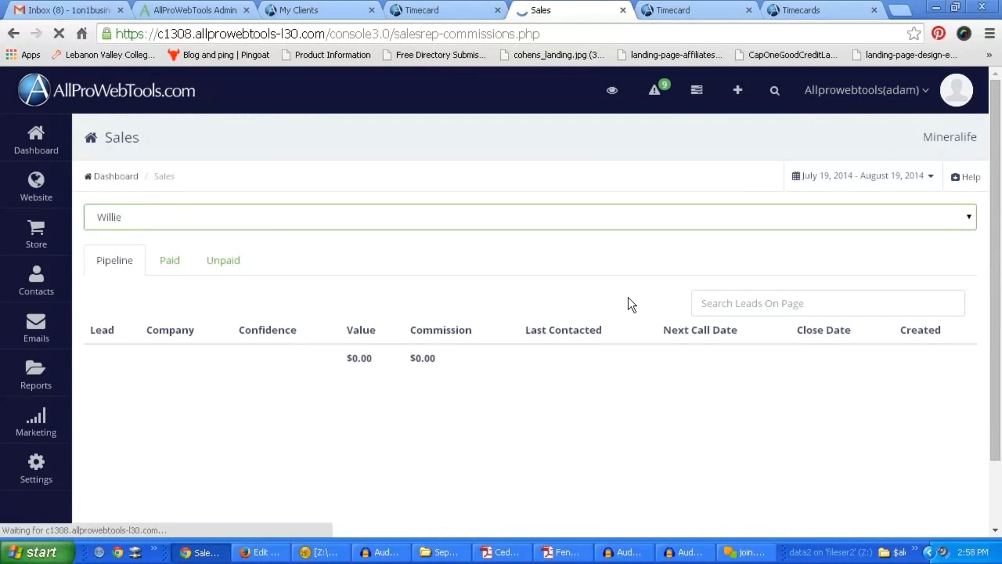
- Examine the lead's value and last-contacted entry in the sales pipeline, and check the account notifications
scroll(148, 332, "down", 2)
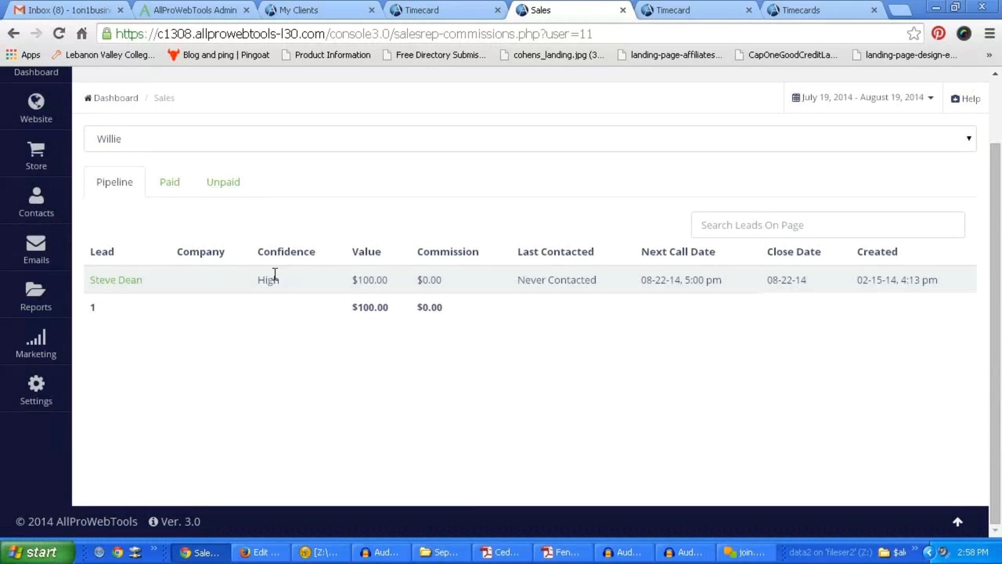
left_click_drag(387, 277, 358, 279)
left_click(549, 291)
left_click_drag(516, 284, 611, 291)
left_click(766, 353)
scroll(783, 354, "up", 2)
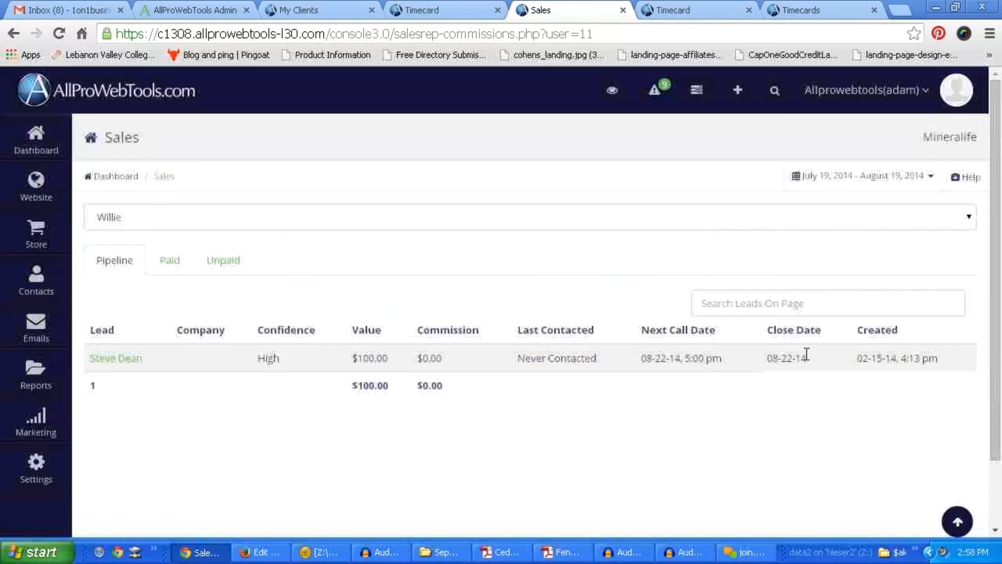
left_click(654, 90)
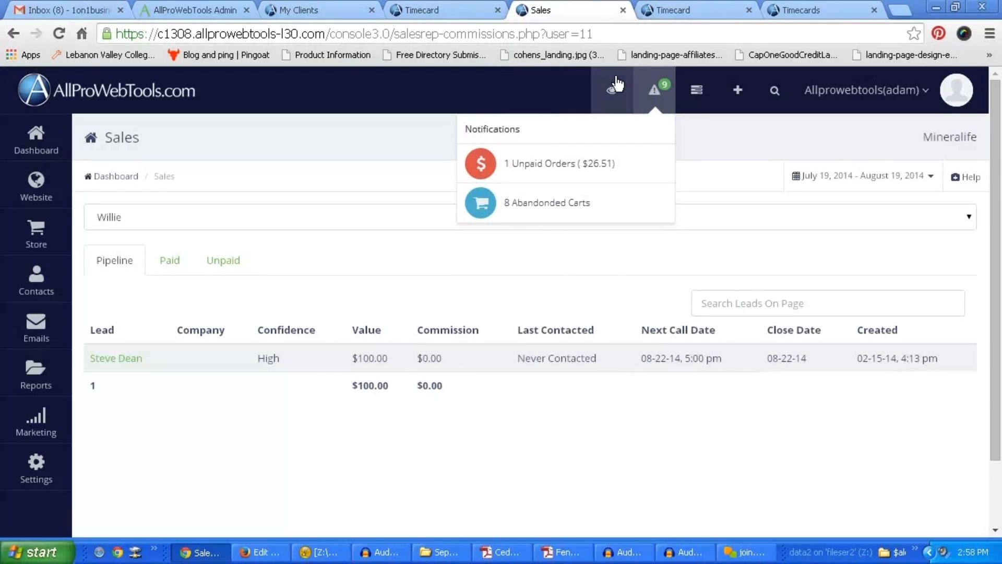
left_click(391, 186)
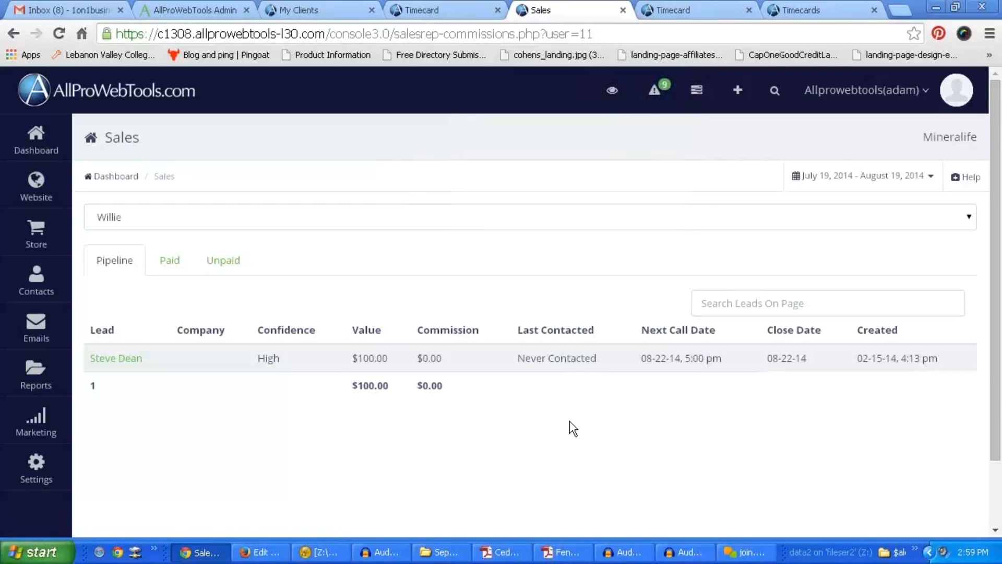
- Open the choice of sales reps on the Sales page
scroll(313, 292, "down", 2)
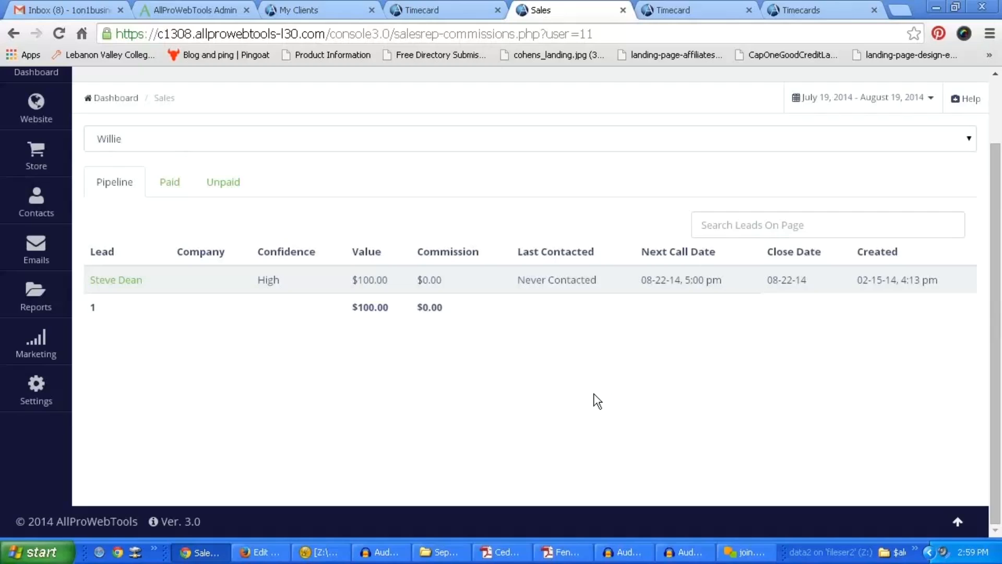
scroll(567, 393, "up", 2)
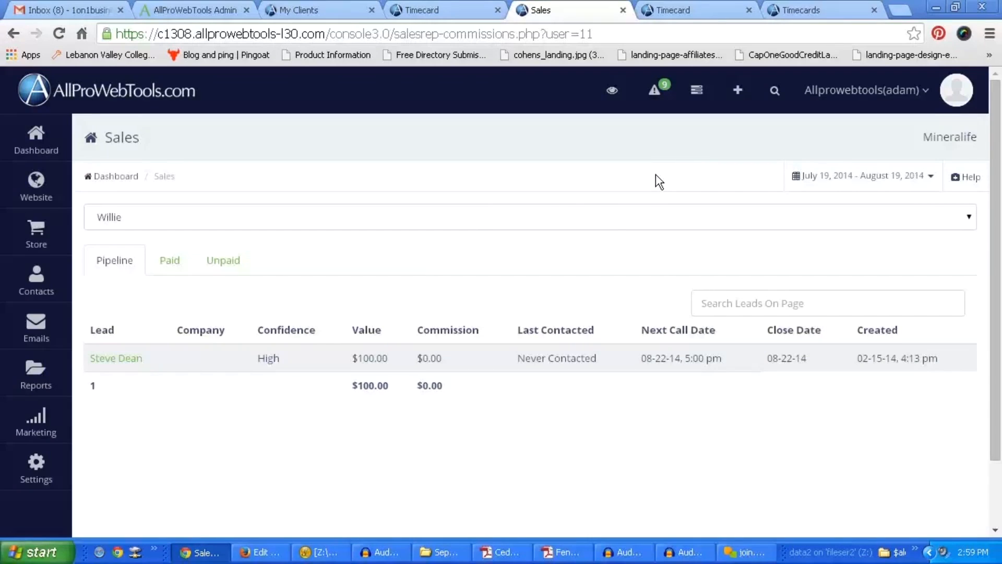
left_click(398, 214)
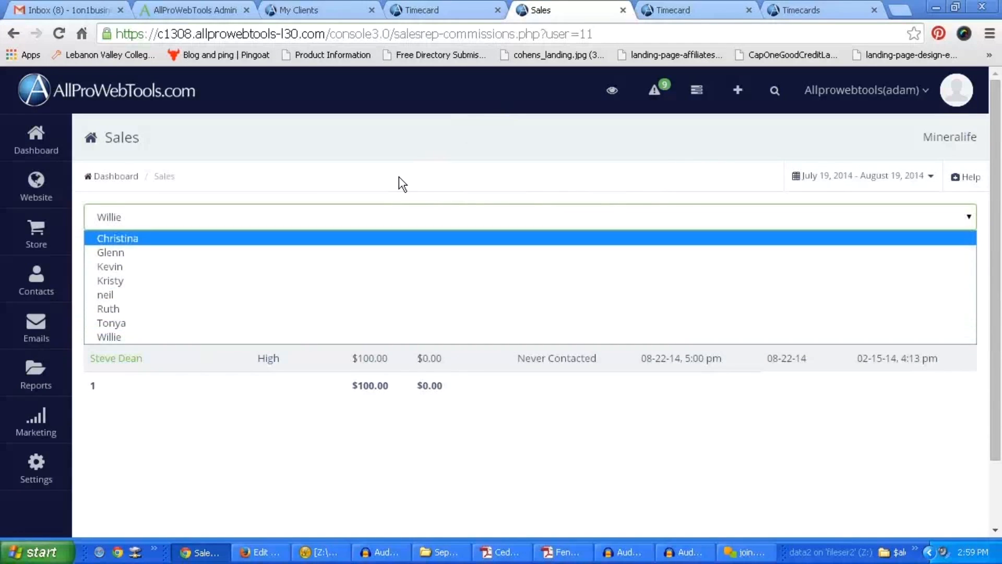